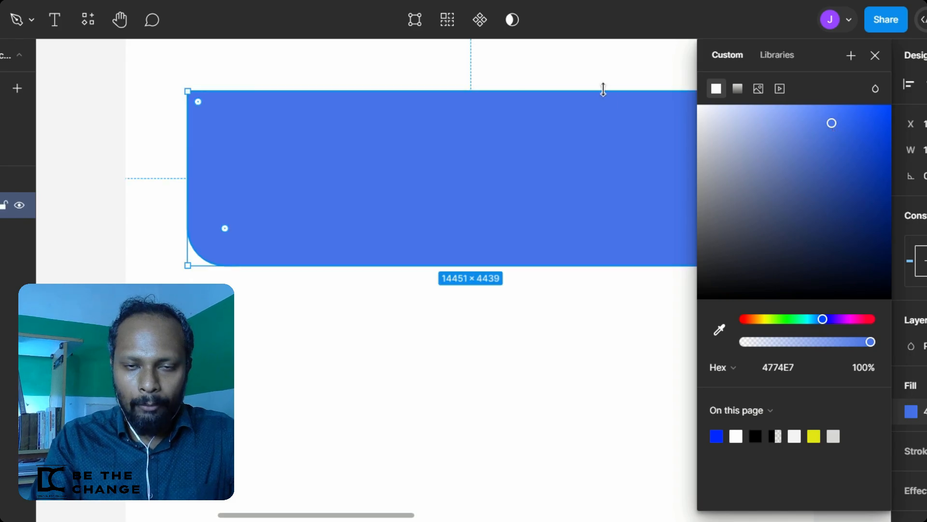
left_click(559, 286)
right_click(554, 294)
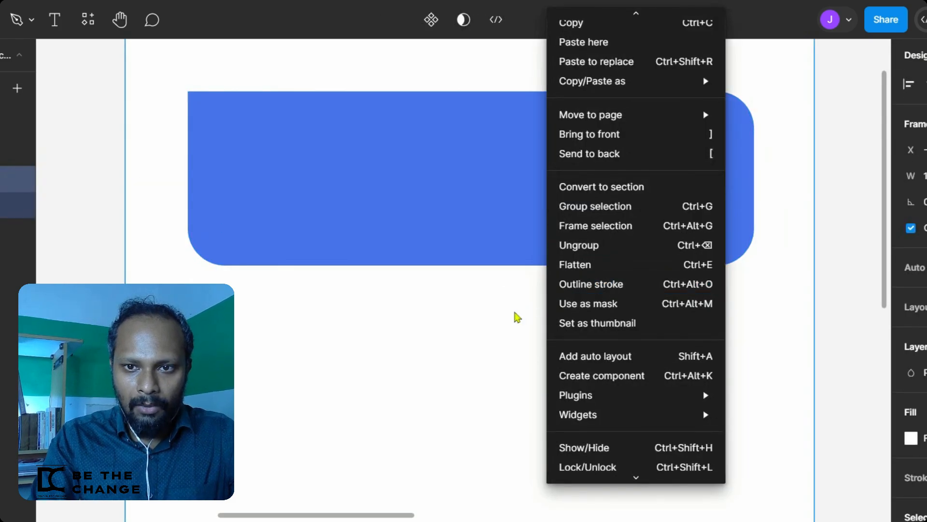
left_click(516, 317)
Step: Add a text box about 7832 × 2289 over the blue rectangle, reading "Click"
scroll(517, 338, "up", 3)
scroll(516, 354, "down", 3)
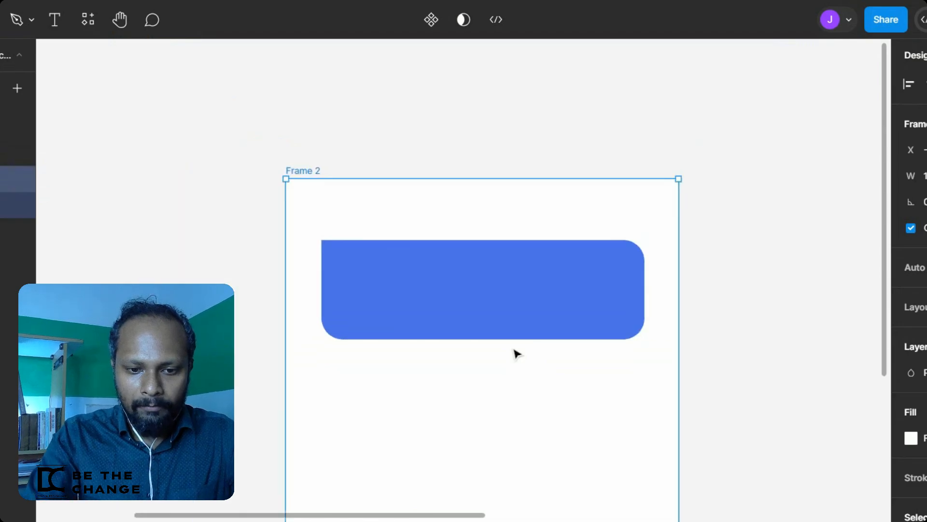
scroll(516, 354, "up", 3)
key("t")
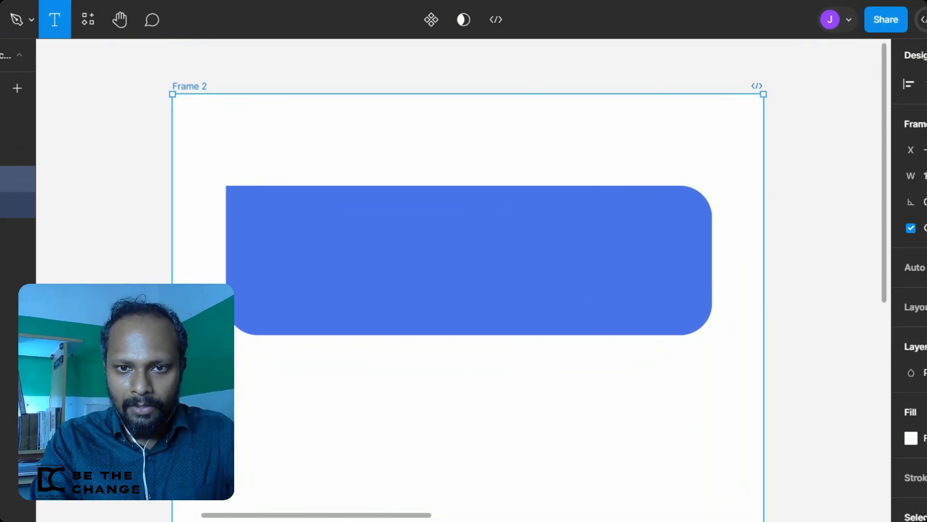
left_click_drag(388, 225, 648, 301)
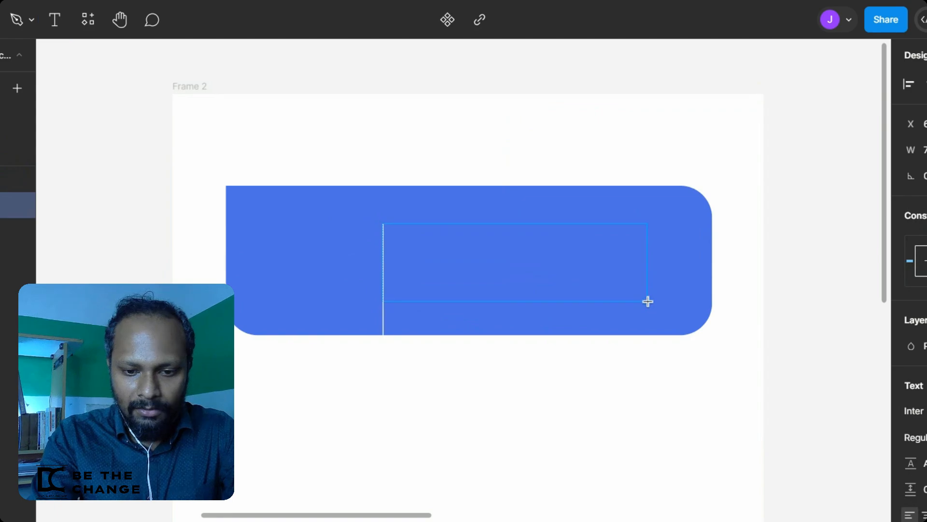
type("Sub")
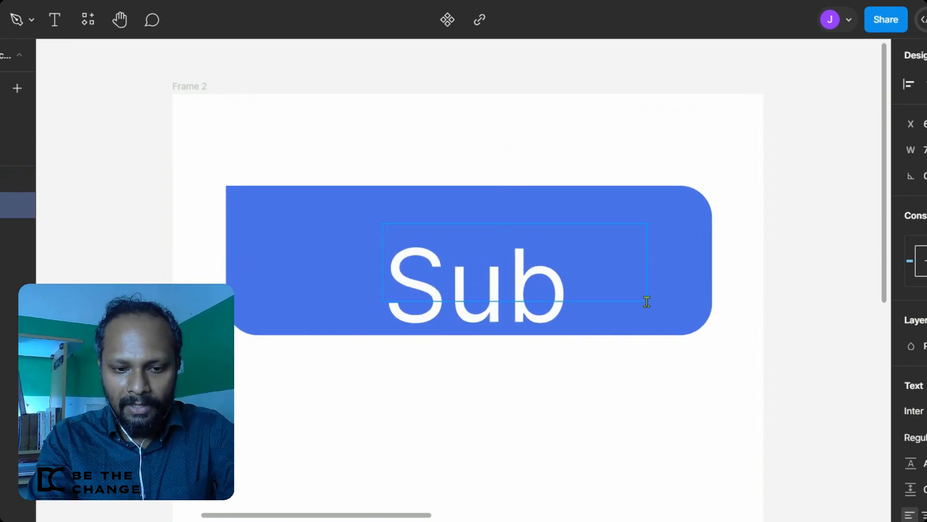
key("ctrl+a")
type("Click")
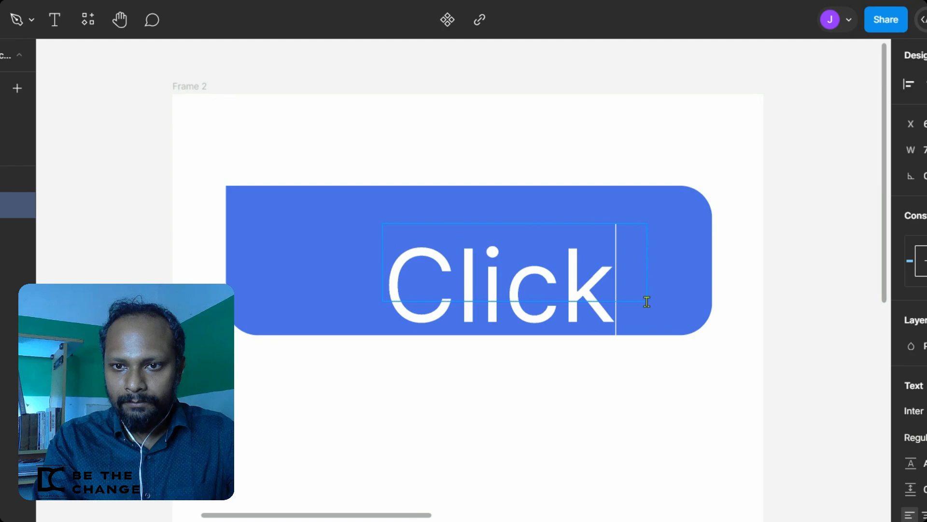
key("Escape")
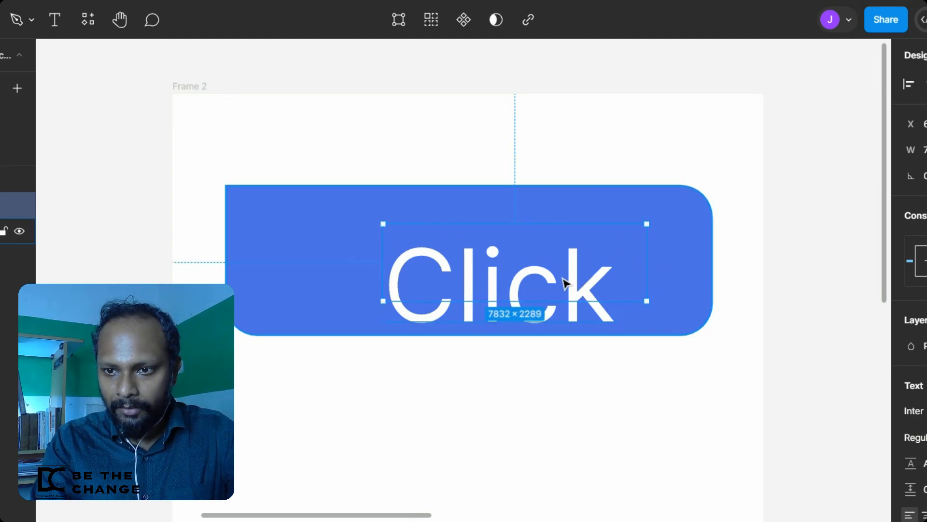
Step: Reposition the "Click" text within the right-hand part of the blue rectangle, leaving room for an icon before it
left_click_drag(564, 270, 574, 245)
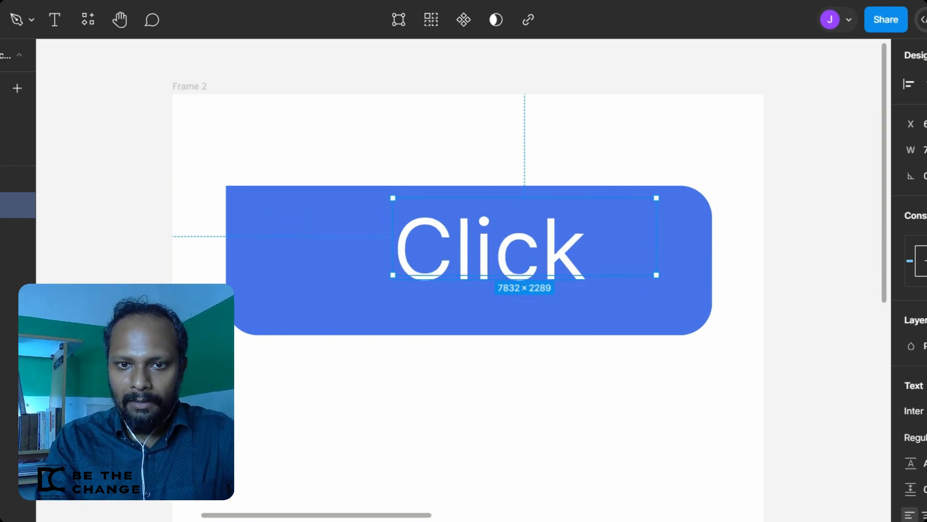
left_click(800, 272)
left_click_drag(549, 261, 576, 269)
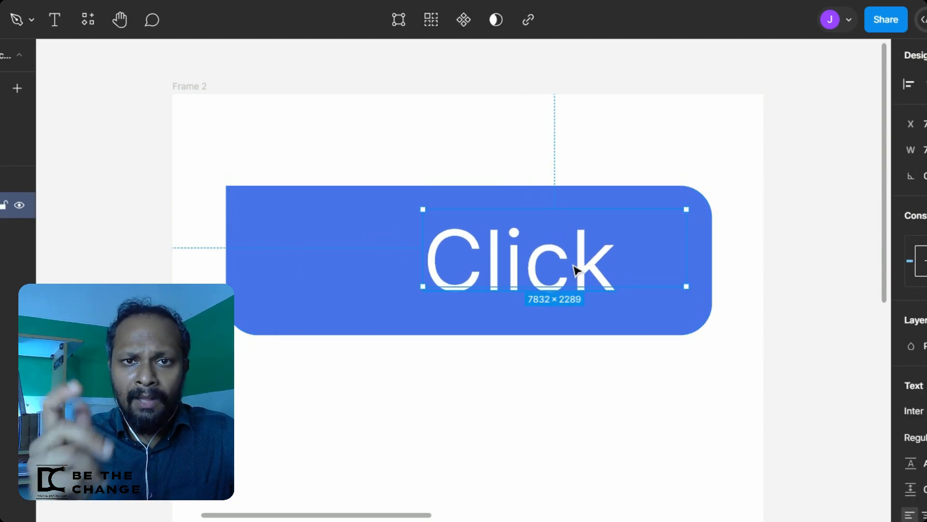
left_click(113, 176)
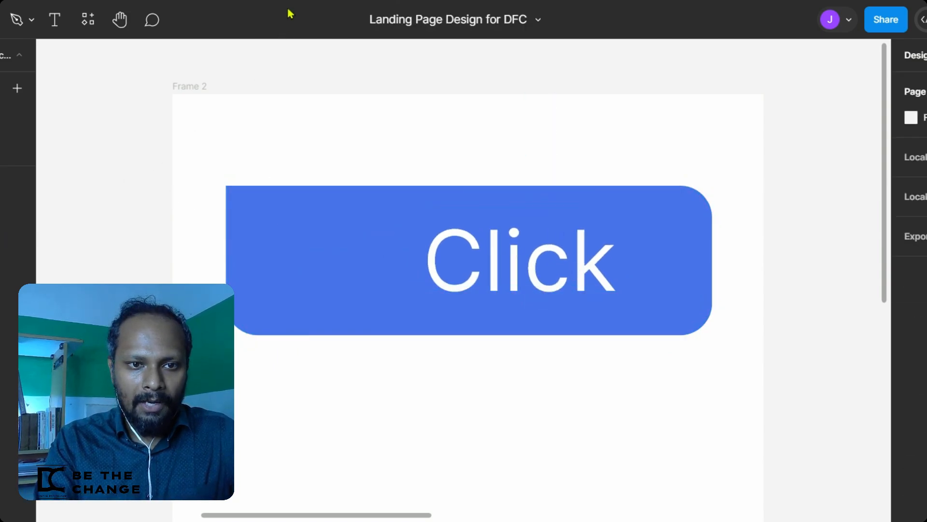
Step: Open the Icons8 plugin and place its Cursor icon on the blue rectangle, left of the "Click" text
right_click(108, 255)
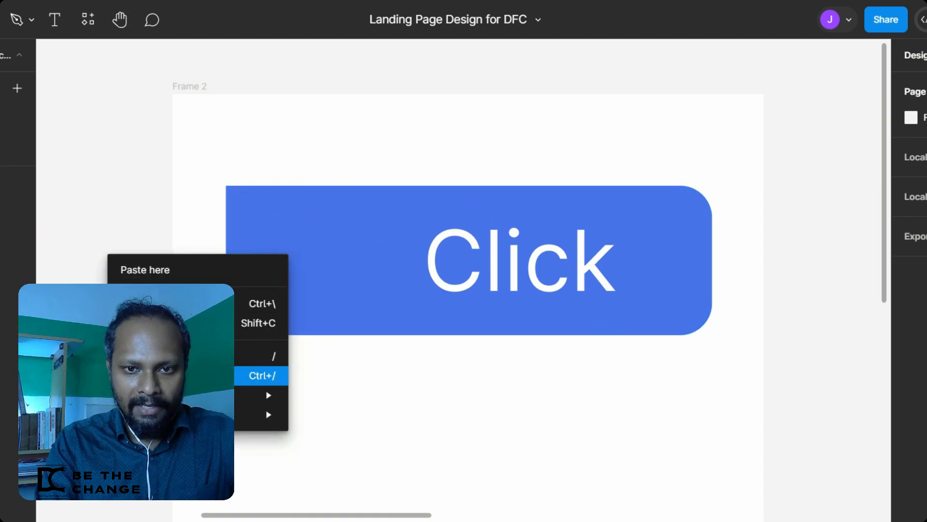
mouse_move(235, 400)
left_click(307, 414)
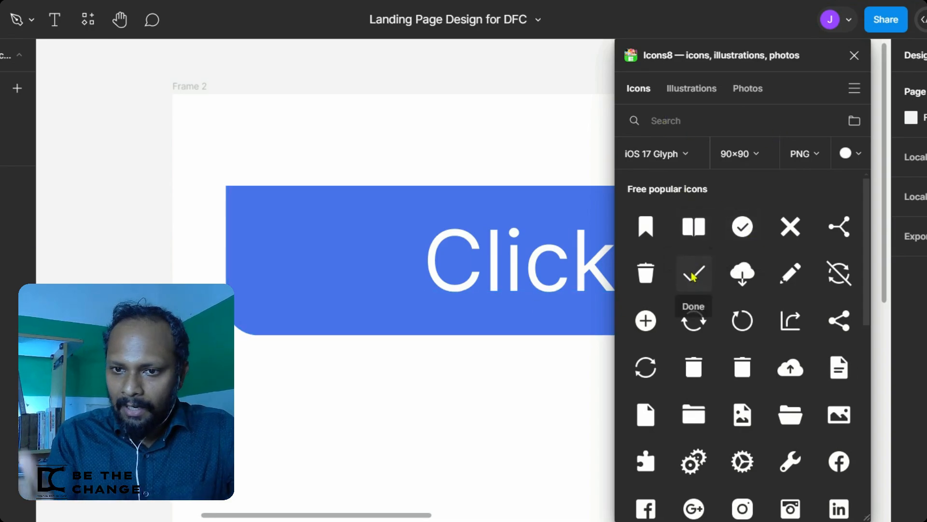
scroll(785, 333, "down", 3)
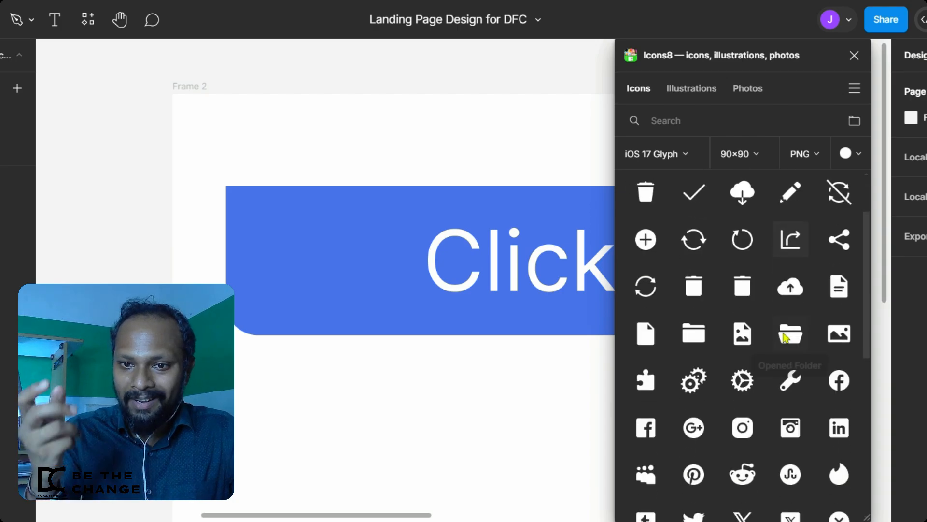
scroll(787, 339, "down", 5)
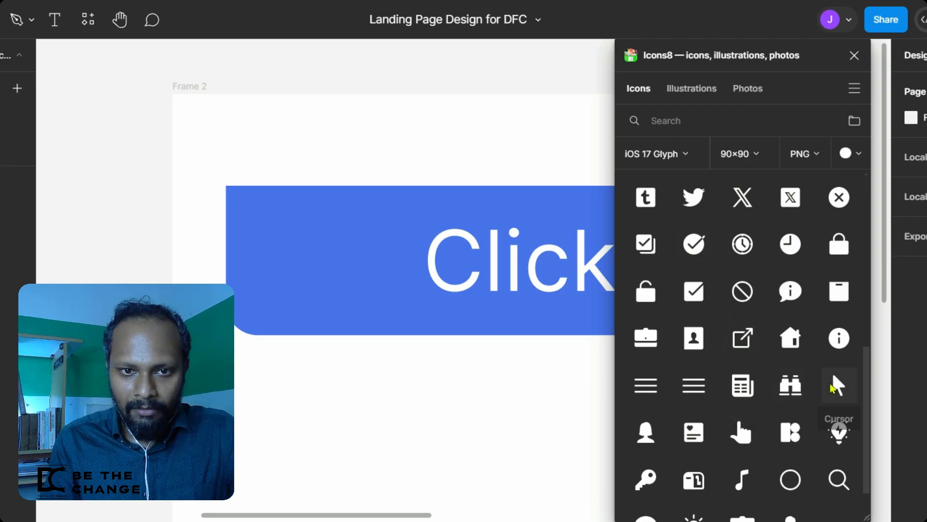
left_click_drag(838, 385, 328, 254)
Step: Enlarge the placed cursor icon to about 1612 × 1430
scroll(326, 247, "up", 5)
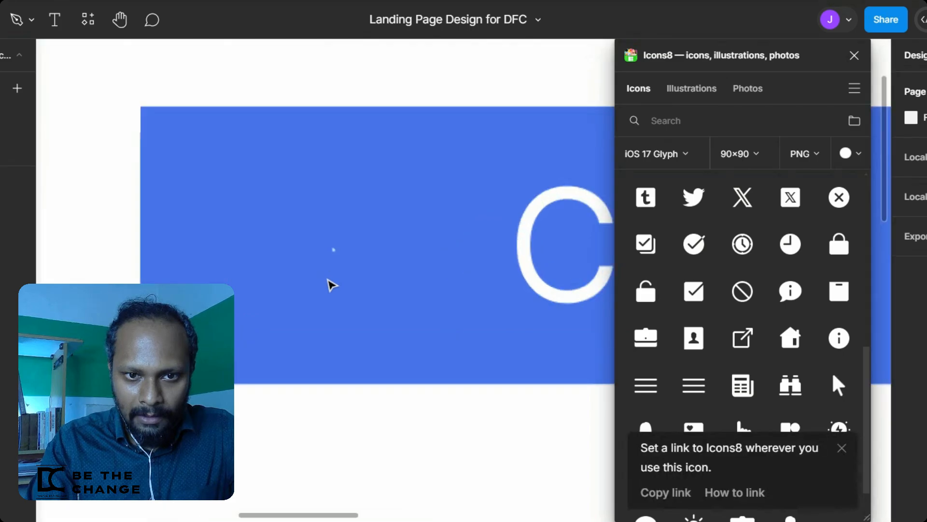
left_click(338, 240)
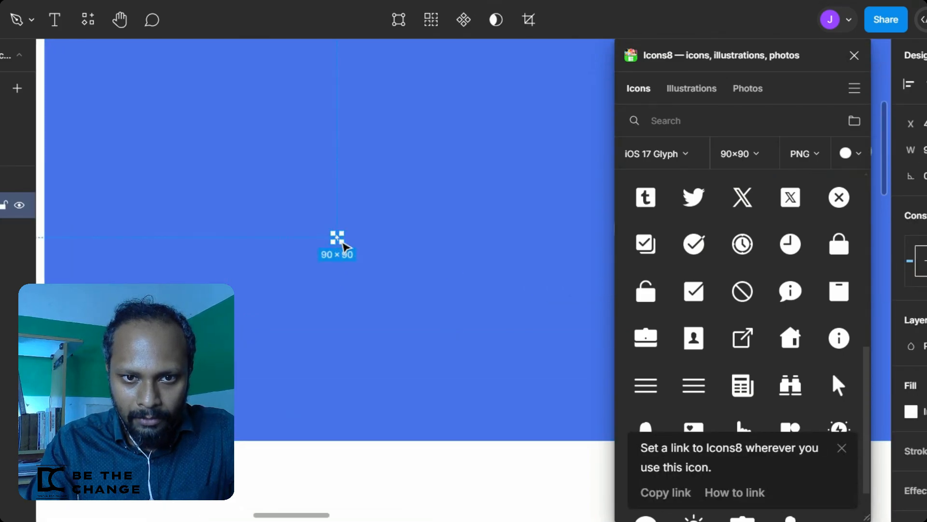
left_click_drag(365, 265, 506, 390)
scroll(395, 274, "down", 5)
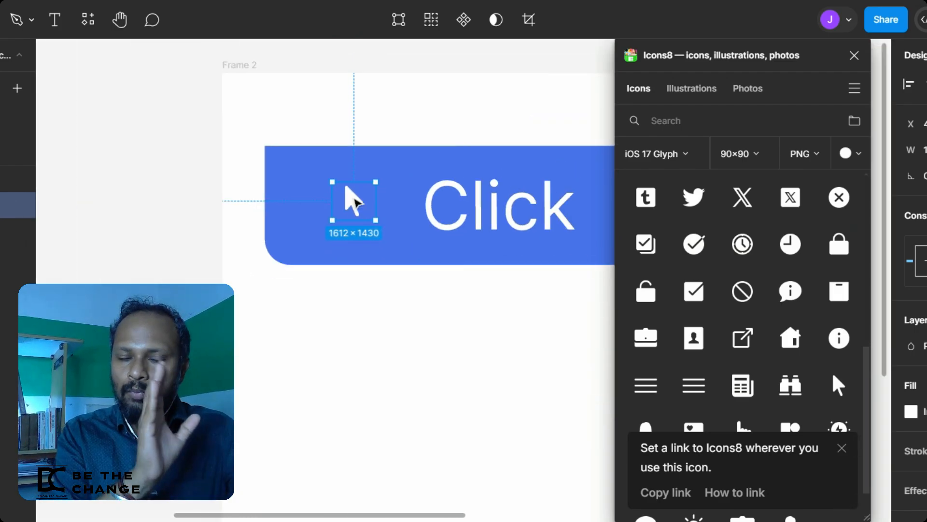
left_click(530, 331)
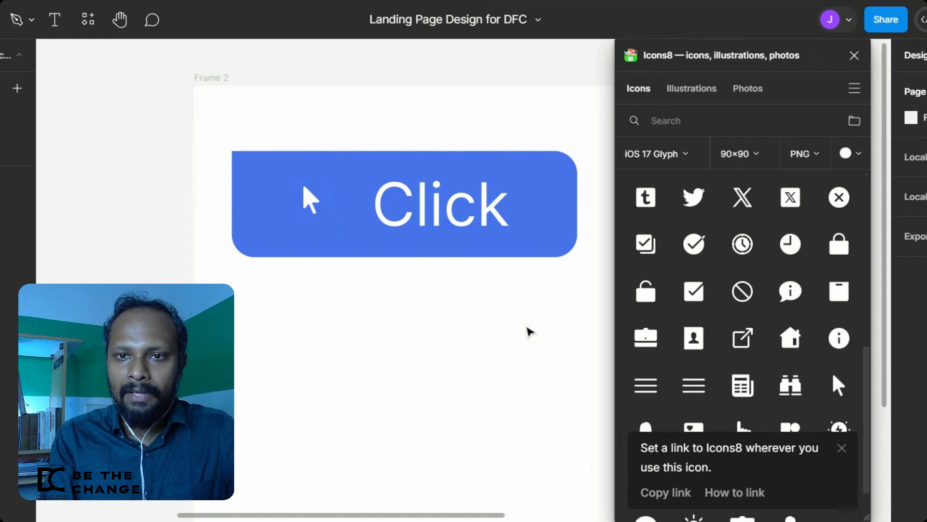
Step: Close the Icons8 plugin, then enlarge the cursor icon to about 2657 × 2083 and shift it slightly up and left
left_click(855, 55)
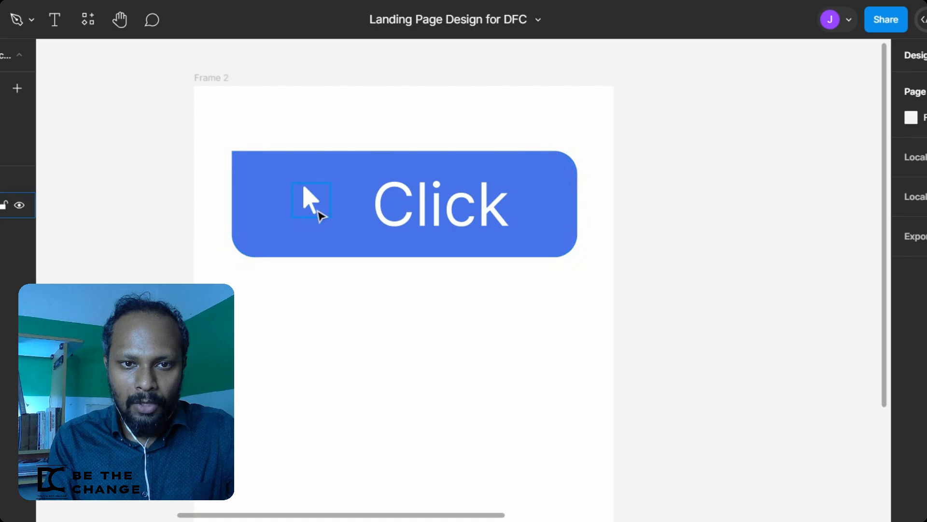
left_click(312, 205)
left_click_drag(341, 225, 356, 231)
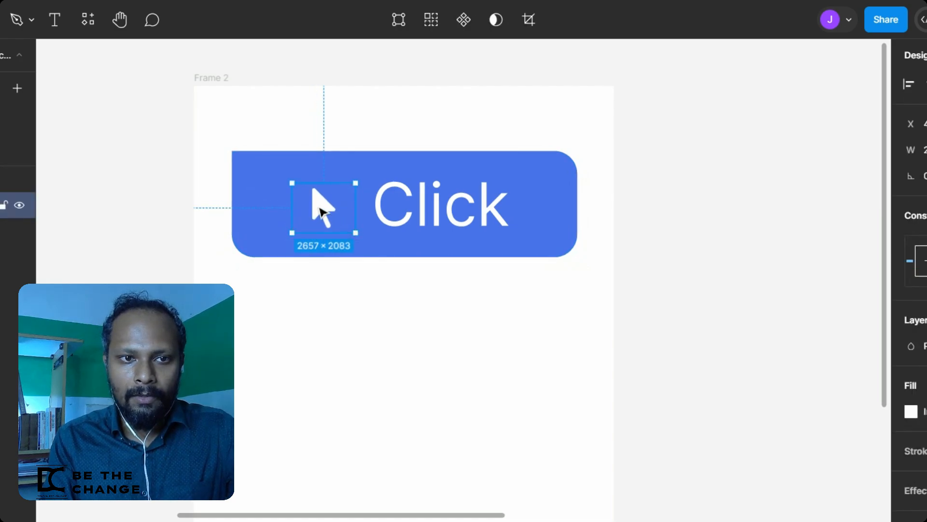
left_click_drag(323, 207, 312, 204)
left_click(210, 153)
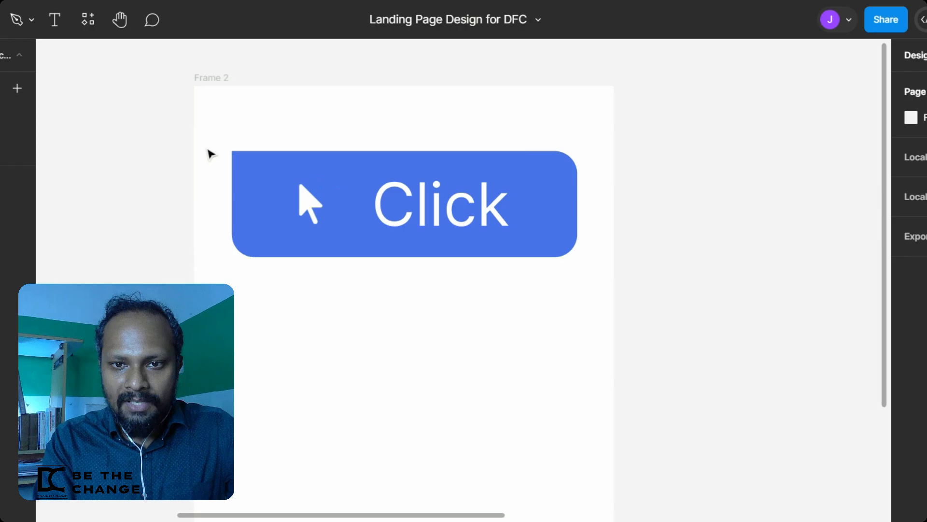
Step: Create a component from the blue rectangle, the cursor icon and the "Click" text together
left_click_drag(213, 122, 626, 289)
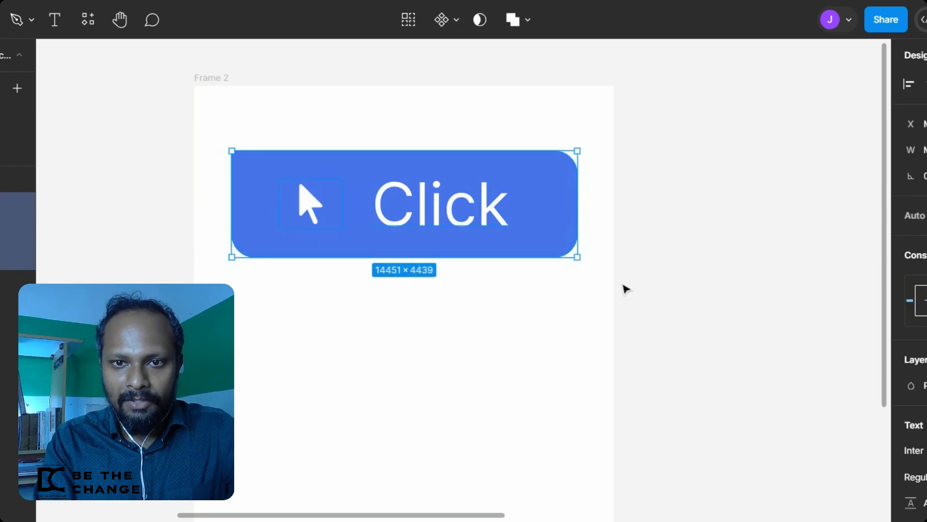
right_click(536, 203)
mouse_move(615, 386)
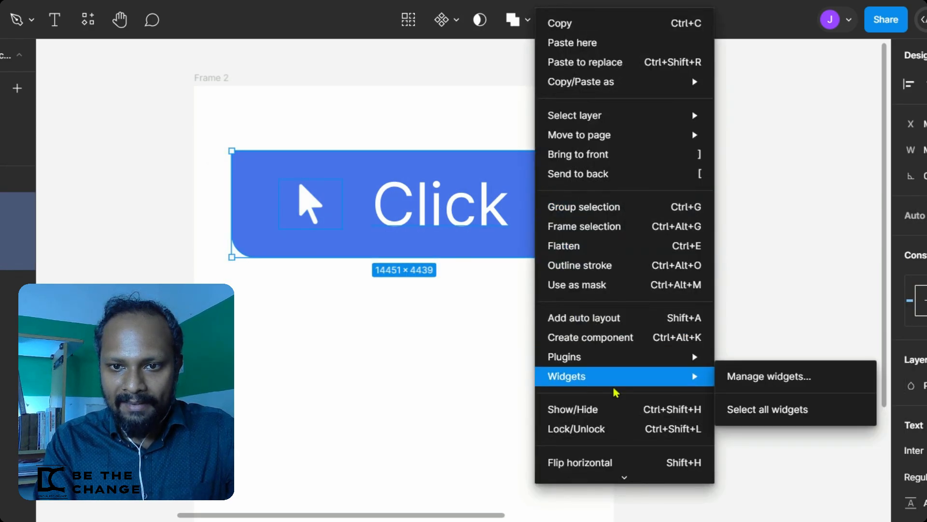
left_click(613, 338)
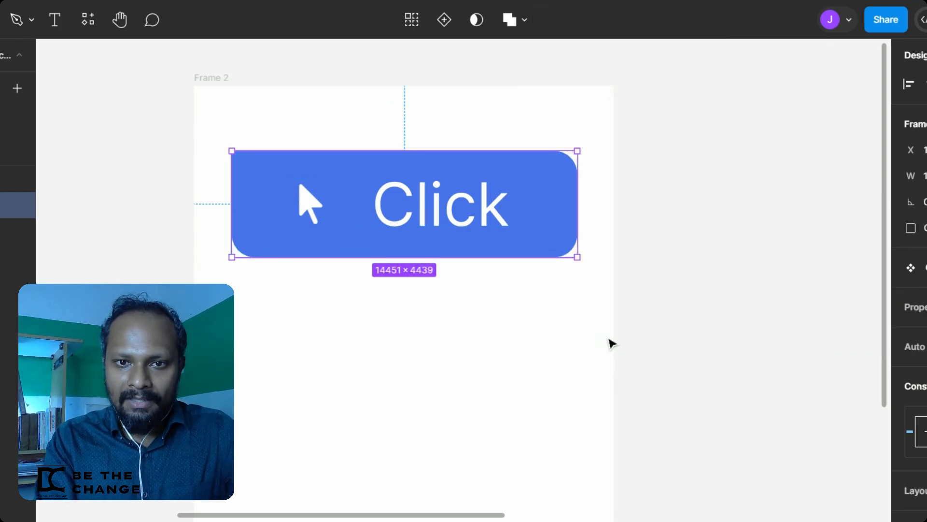
left_click(694, 317)
Step: Open the button component's layer name for editing
left_click(557, 230)
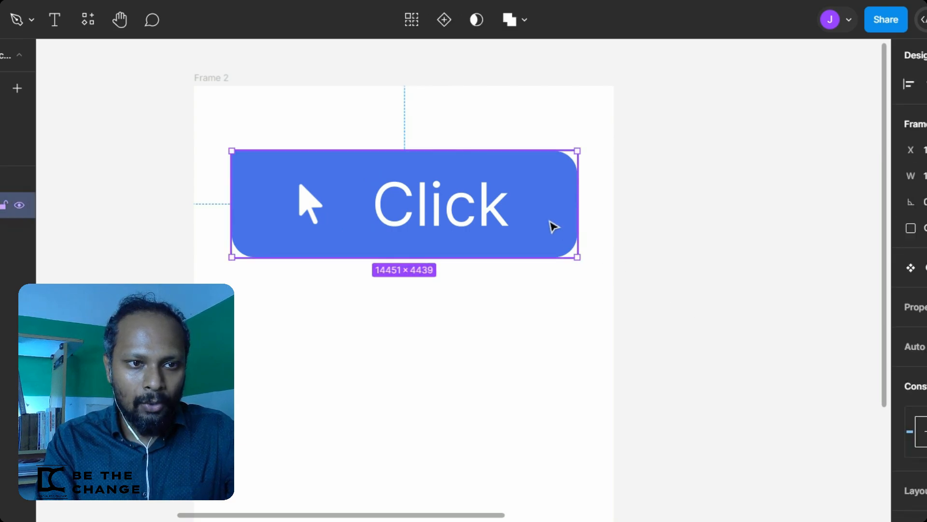
key("ctrl+r")
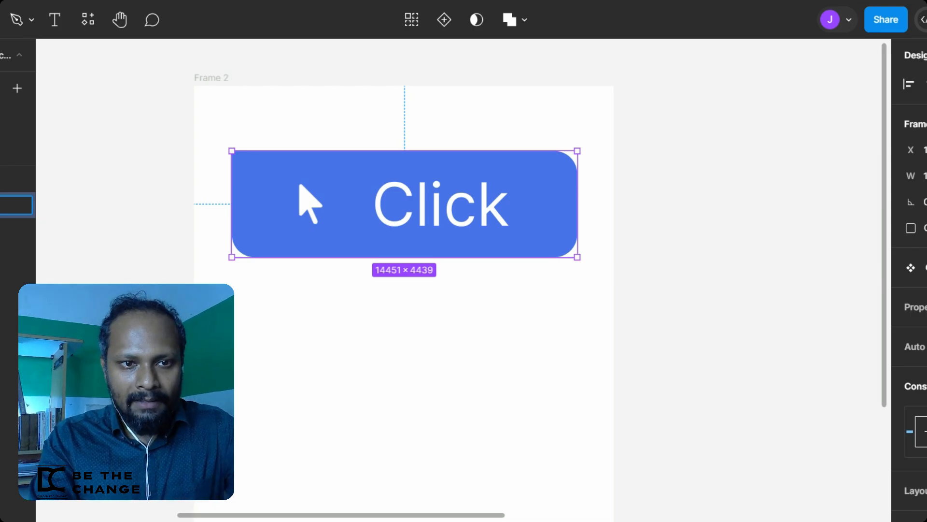
left_click(67, 257)
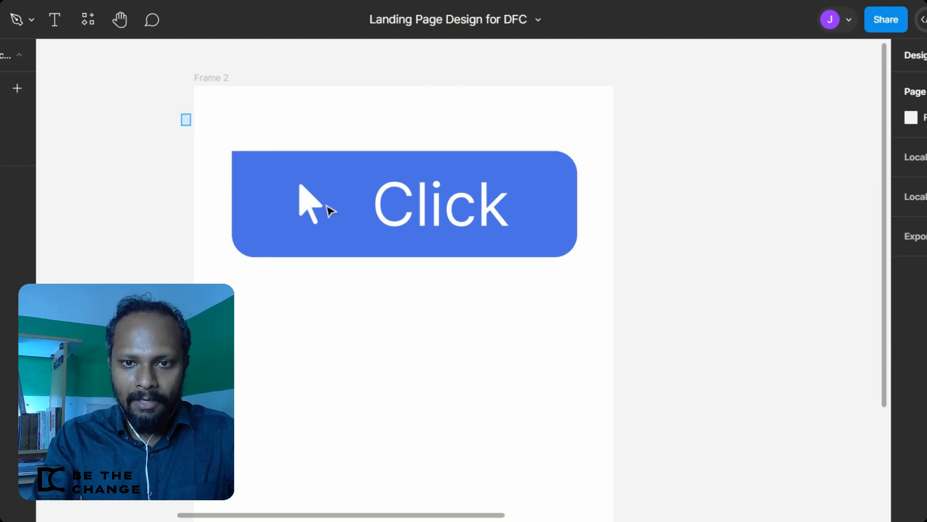
Step: Duplicate Frame 2 with its button and place the copy beside it on the right
left_click(327, 209)
scroll(621, 316, "down", 5)
scroll(616, 314, "right", 4)
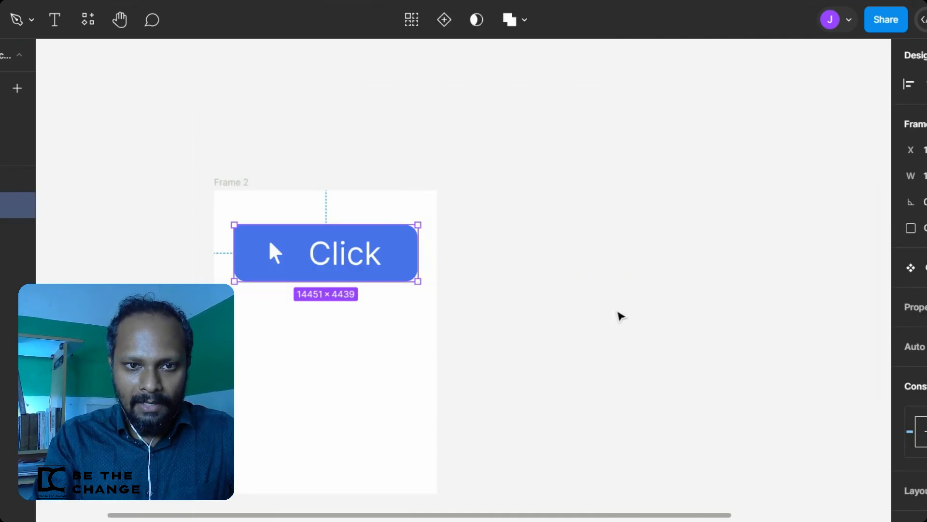
left_click(240, 183)
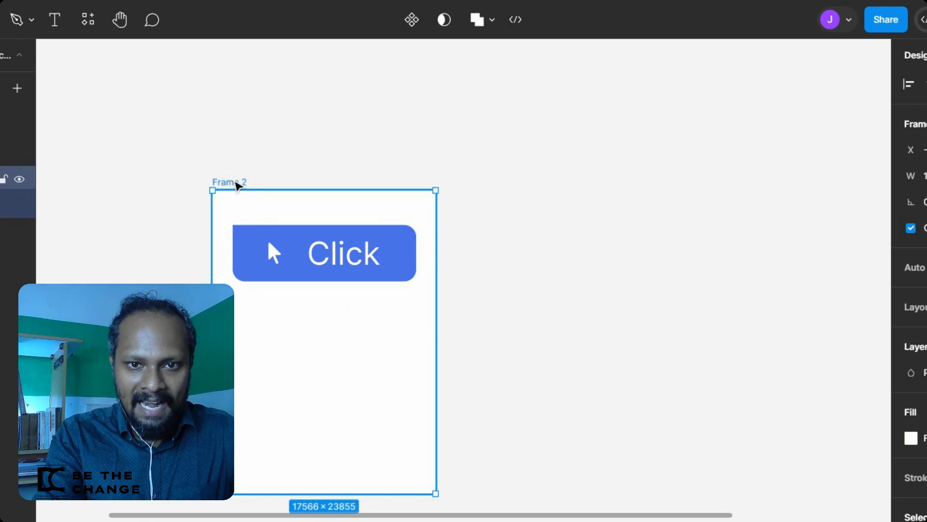
left_click_drag(242, 184, 499, 188)
scroll(816, 311, "down", 2)
scroll(816, 311, "right", 3)
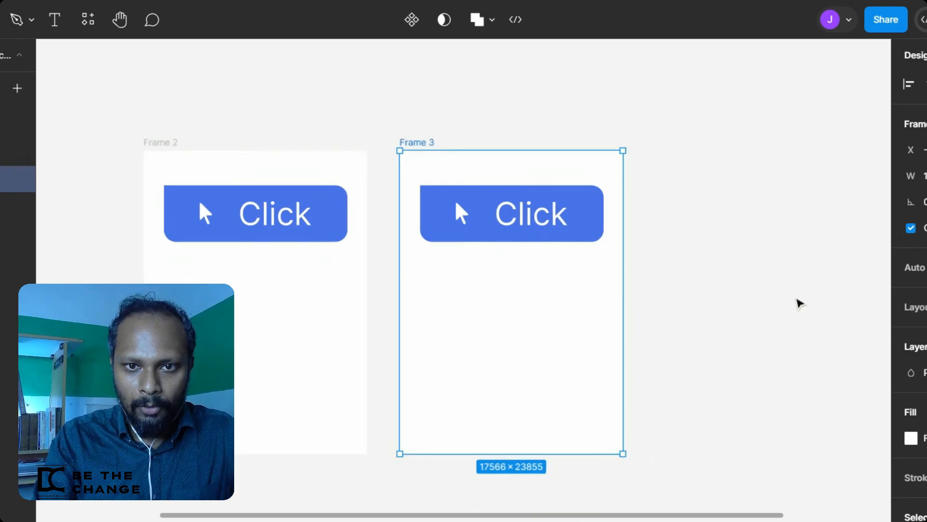
Step: Duplicate Frame 3 to add another equally spaced frame with the button to its right
scroll(800, 303, "up", 3)
scroll(799, 303, "down", 2)
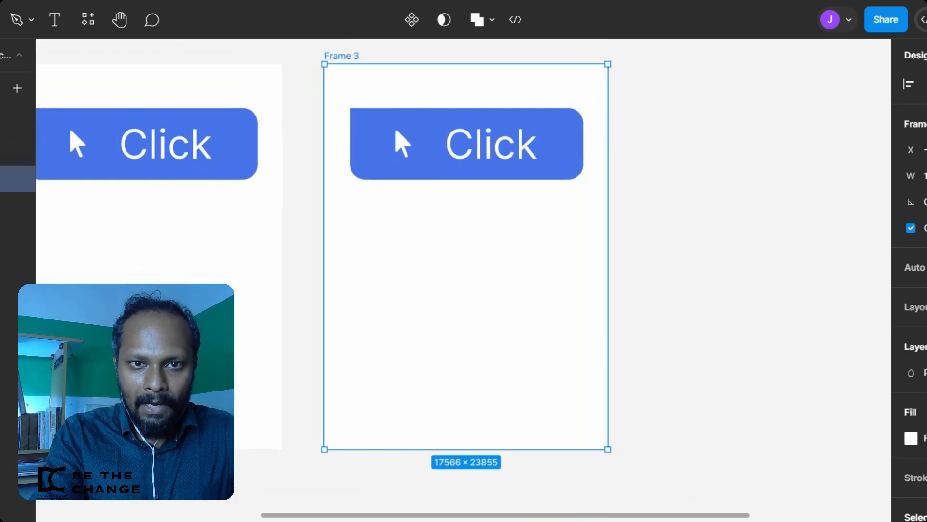
scroll(292, 116, "up", 2)
scroll(291, 116, "left", 1)
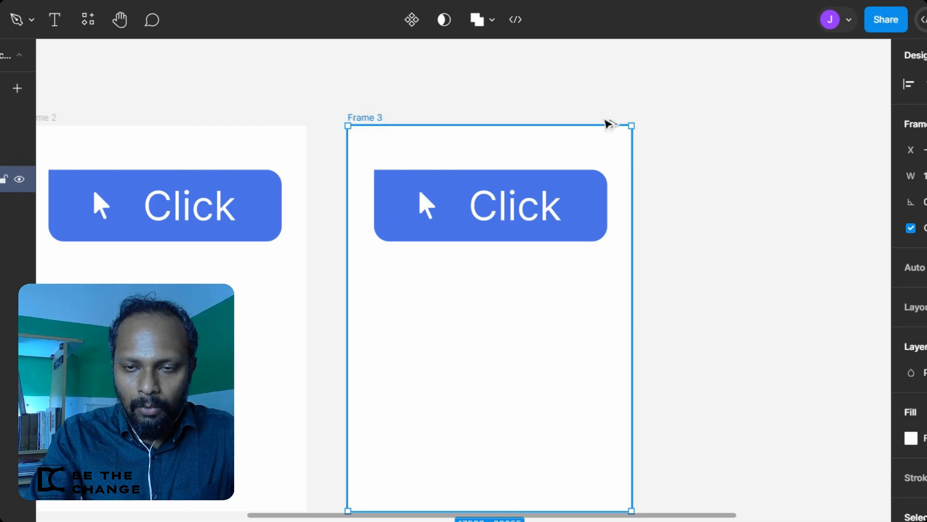
key("ctrl+d")
scroll(603, 174, "left", 2)
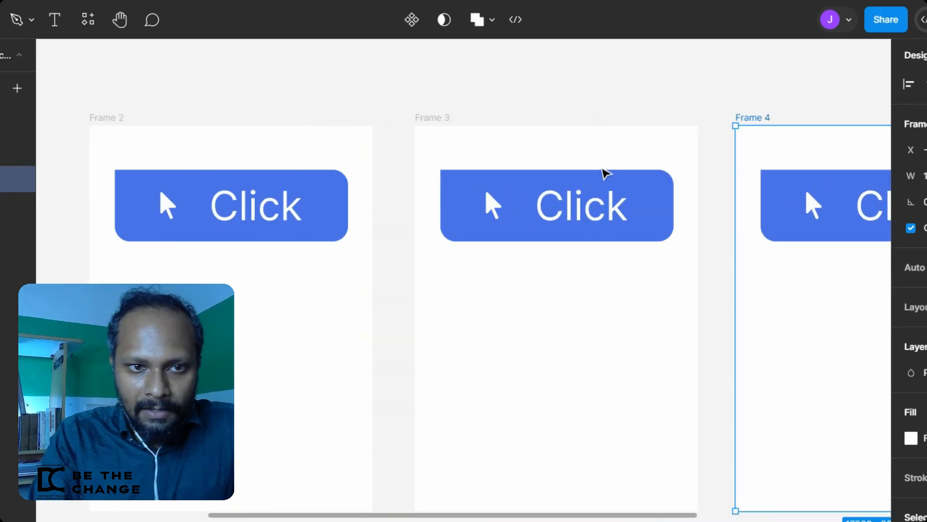
scroll(604, 174, "down", 2)
scroll(601, 174, "right", 3)
Step: Try shifting the "Click" text farther right inside the main button component in Frame 2
left_click(178, 201)
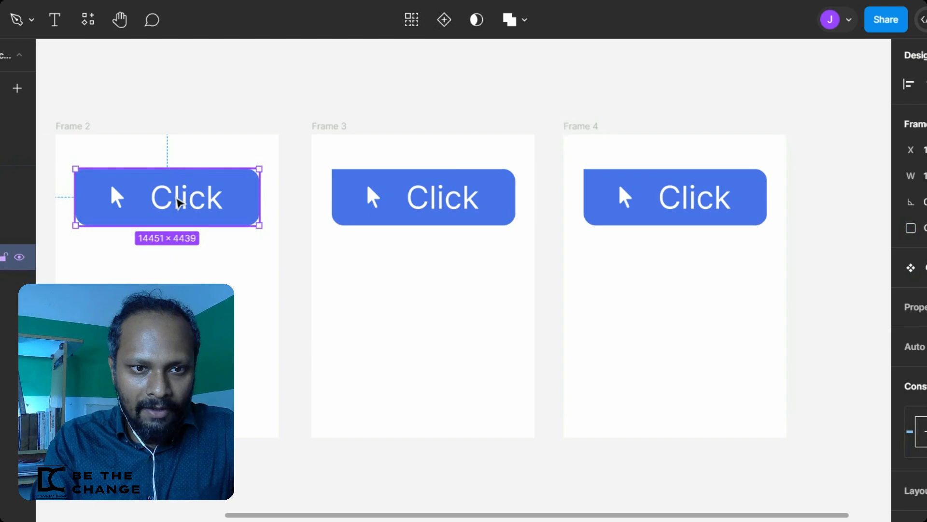
double_click(182, 202)
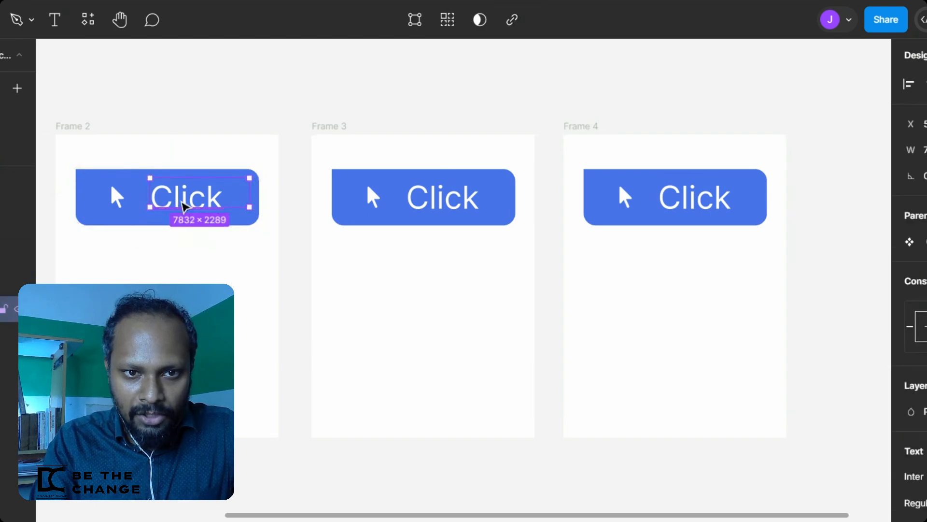
left_click_drag(188, 206, 213, 203)
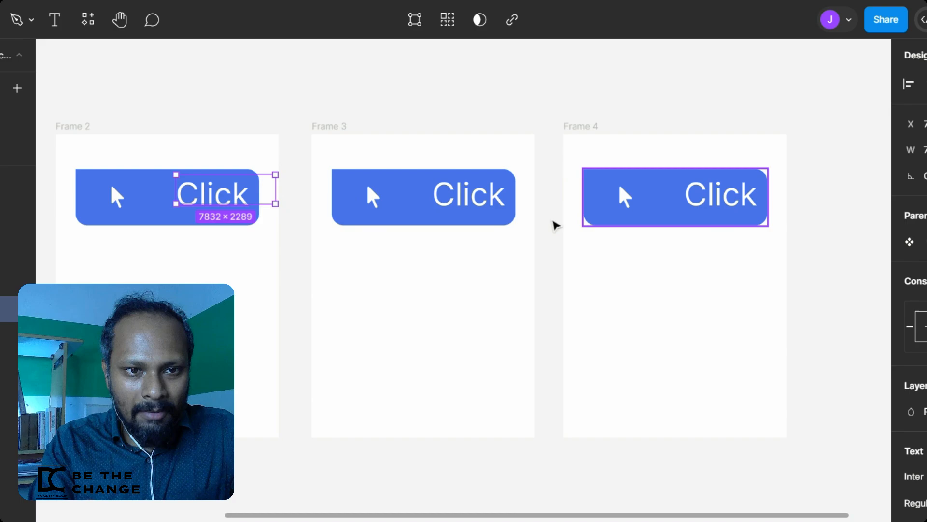
left_click_drag(125, 206, 161, 207)
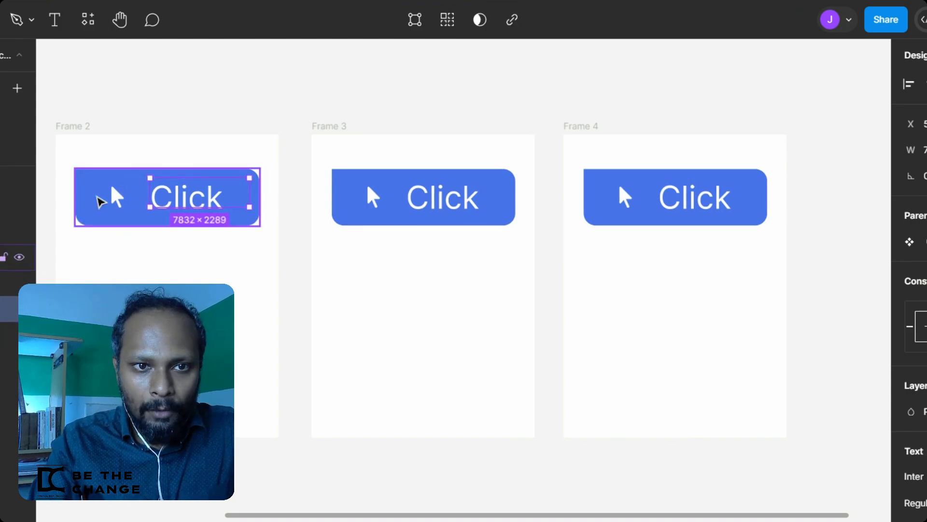
Step: Add auto layout to the main button component in Frame 2
scroll(100, 201, "left", 3)
scroll(99, 201, "up", 2)
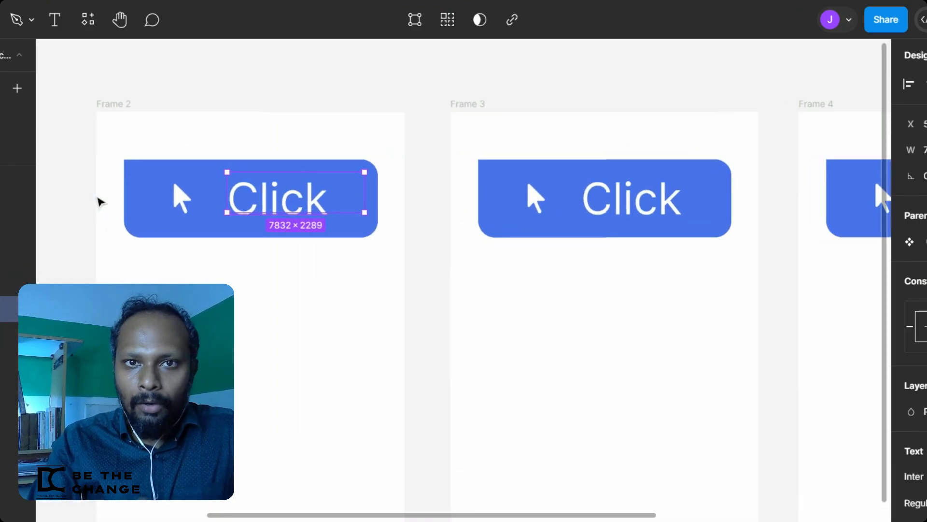
scroll(104, 193, "left", 2)
left_click(114, 166)
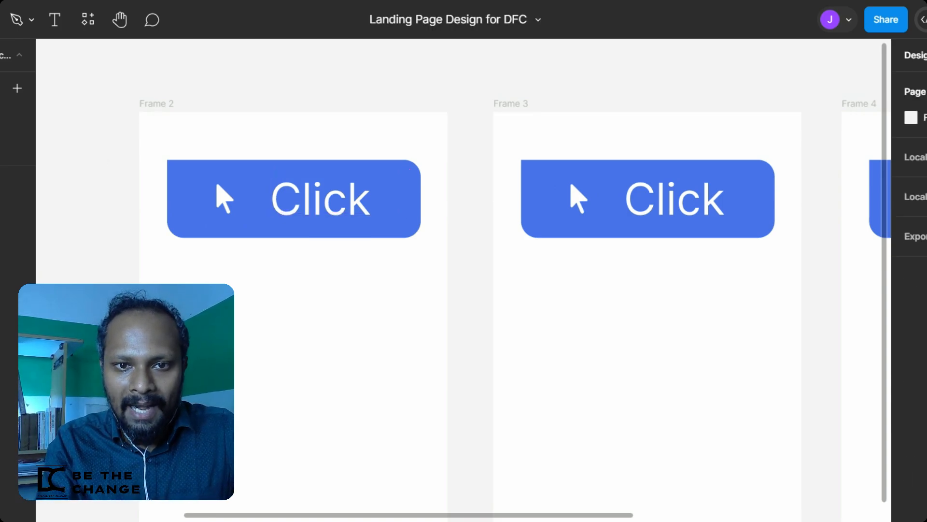
left_click(247, 198)
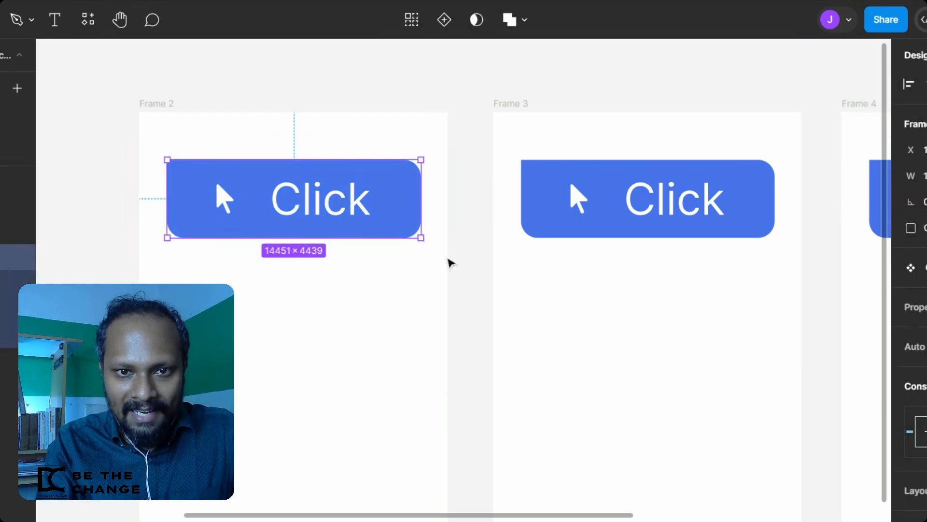
right_click(391, 188)
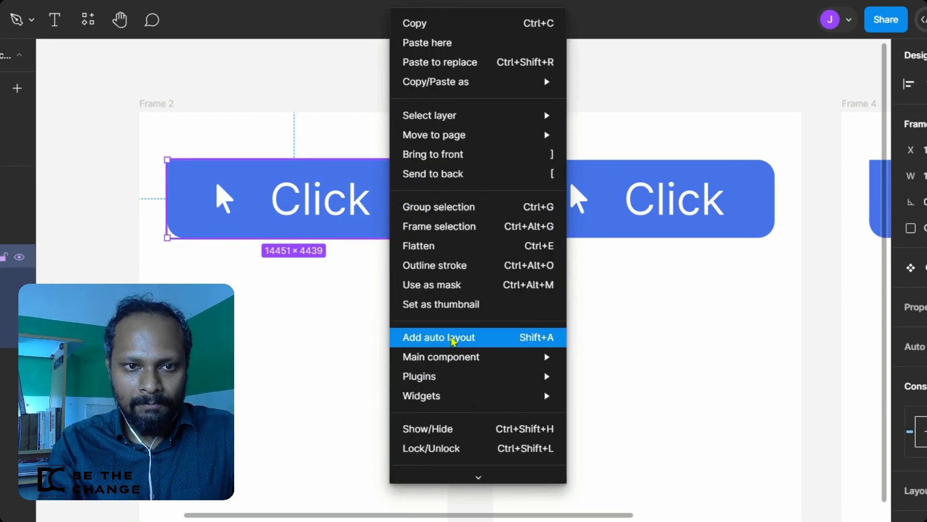
left_click(449, 336)
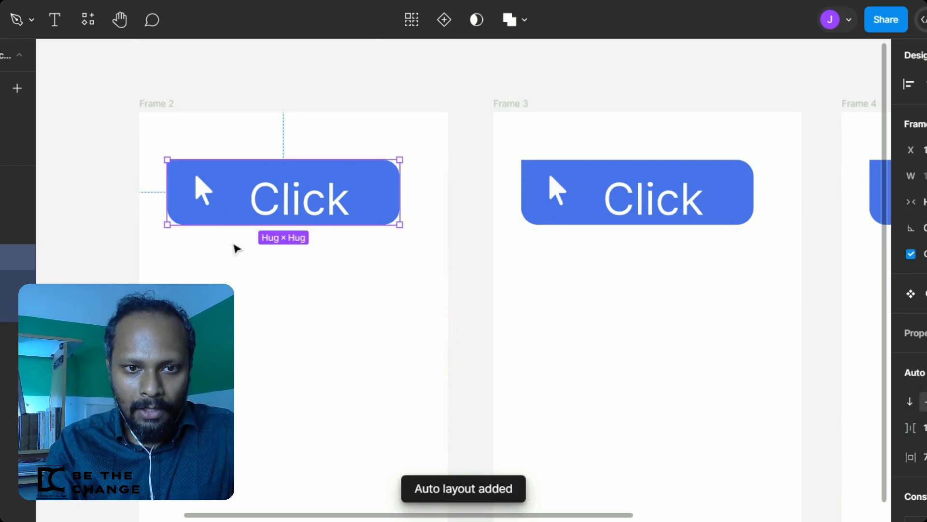
Step: Reorder the auto layout in Frame 2's button so the cursor icon sits to the right of the "Click" text
scroll(265, 237, "up", 5)
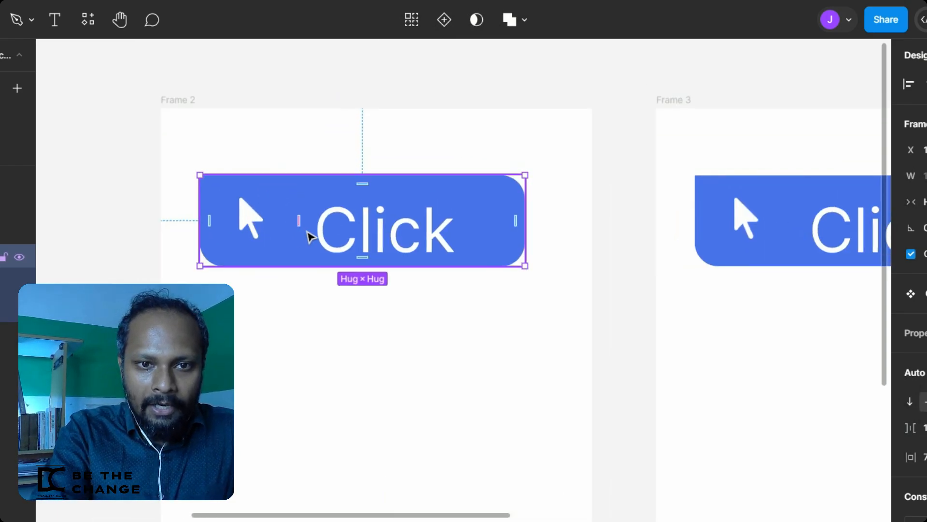
left_click_drag(308, 232, 468, 213)
key("ctrl+z")
double_click(259, 228)
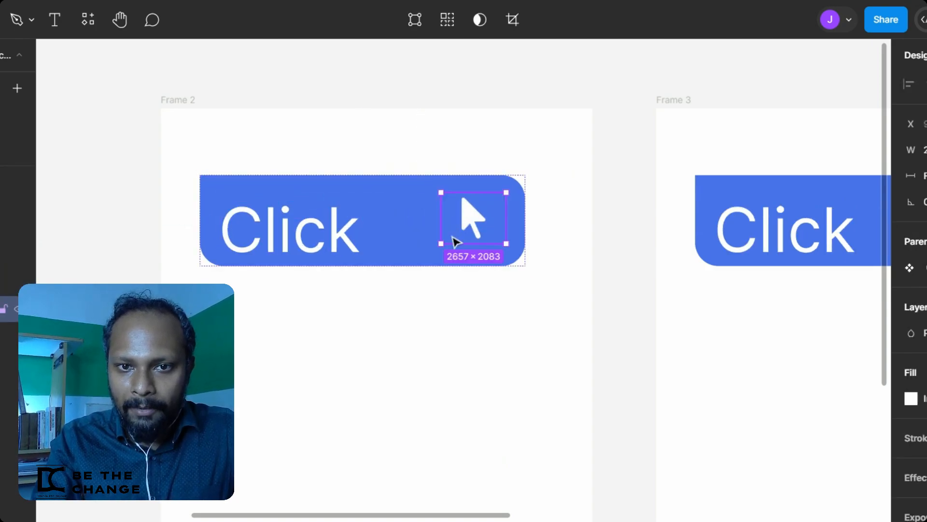
scroll(435, 245, "right", 5)
scroll(437, 246, "down", 3)
scroll(437, 248, "left", 1)
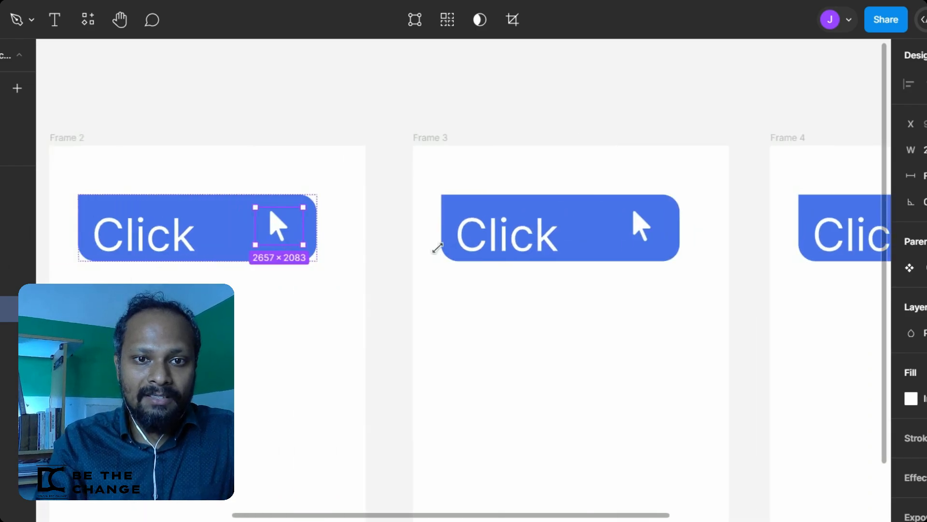
scroll(438, 248, "left", 2)
scroll(439, 253, "up", 5)
scroll(440, 254, "left", 3)
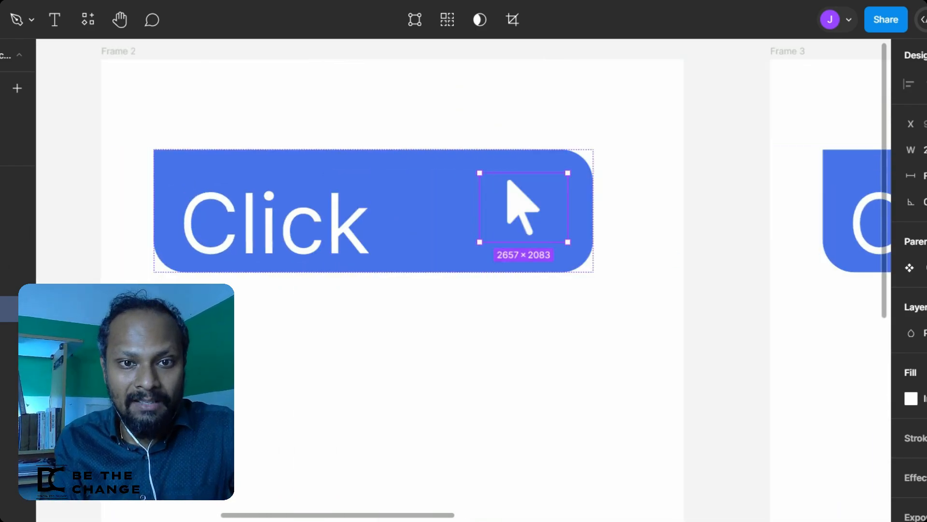
left_click(308, 177)
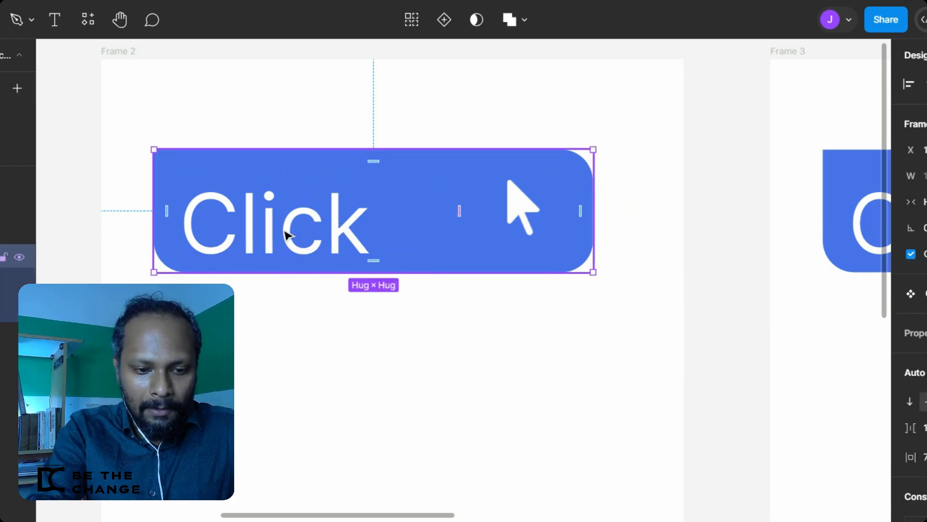
left_click_drag(284, 229, 483, 210)
key("ctrl+z")
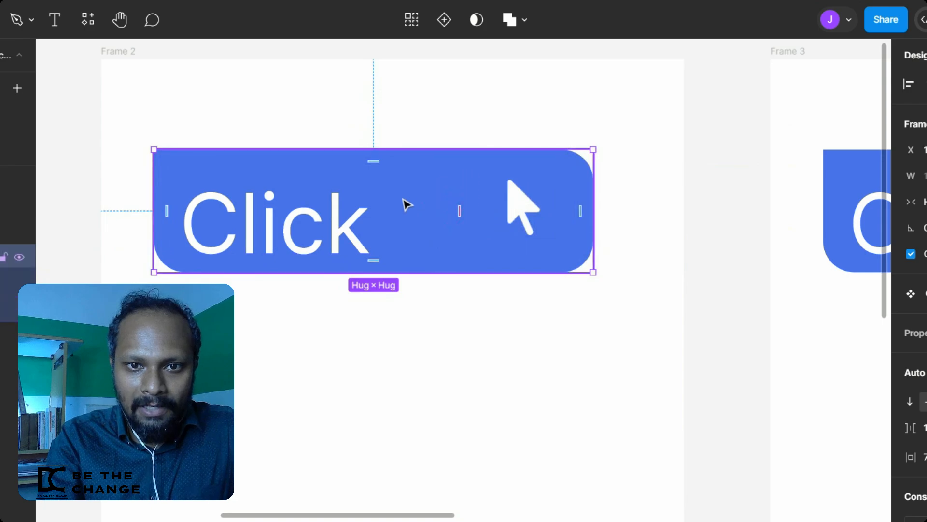
Step: Shrink the "Click" text box in Frame 2's button to 5629 × 1558 and check the copies in Frames 3 and 4
left_click(317, 221)
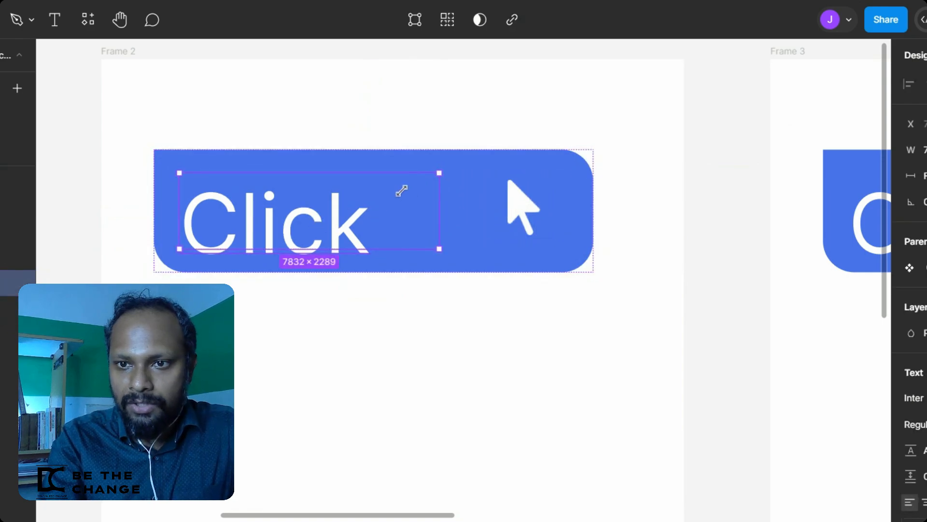
left_click_drag(401, 191, 367, 197)
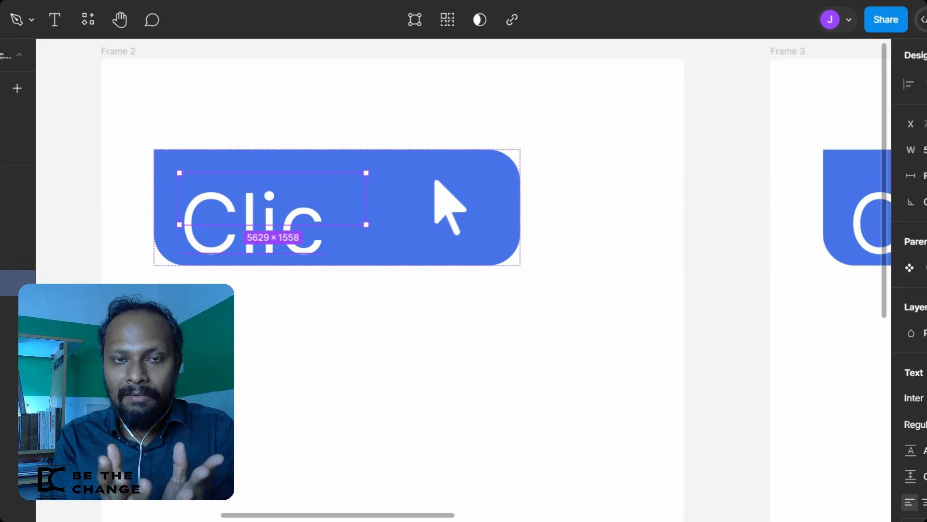
scroll(611, 330, "down", 5)
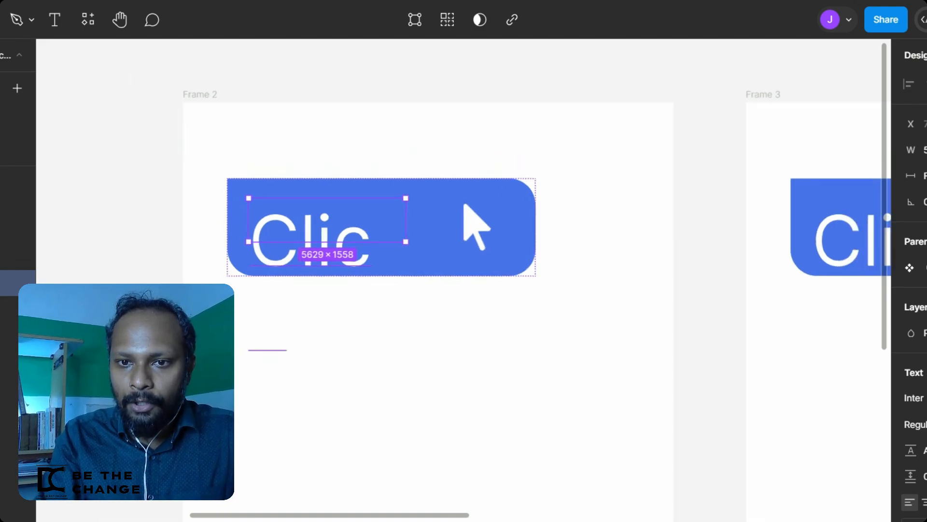
scroll(463, 280, "right", 10)
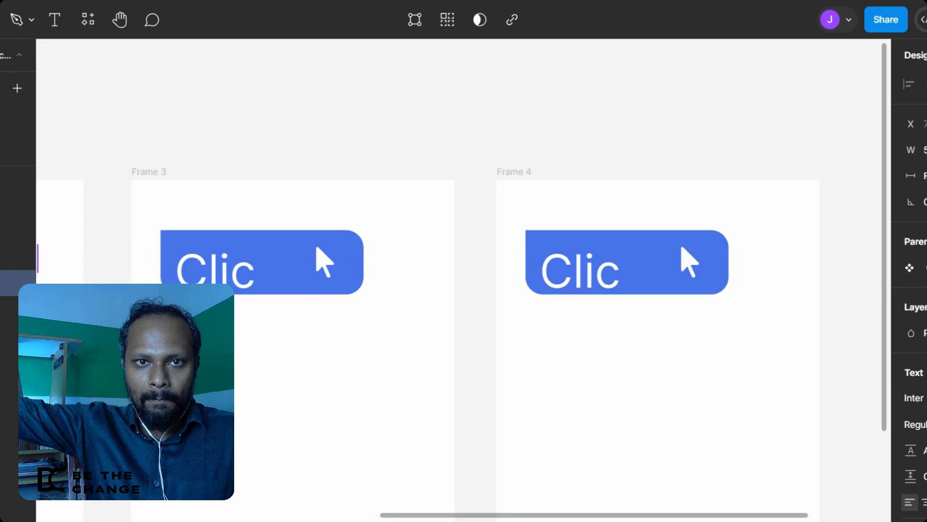